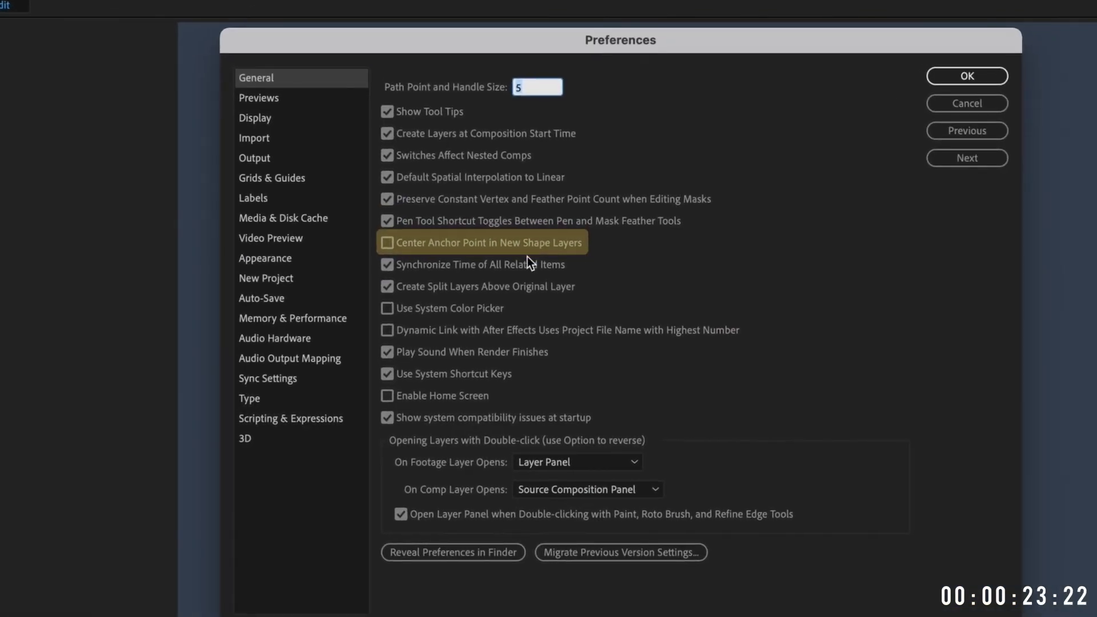
Step: Turn on 'Center Anchor Point in New Shape Layers' in General preferences
left_click(388, 242)
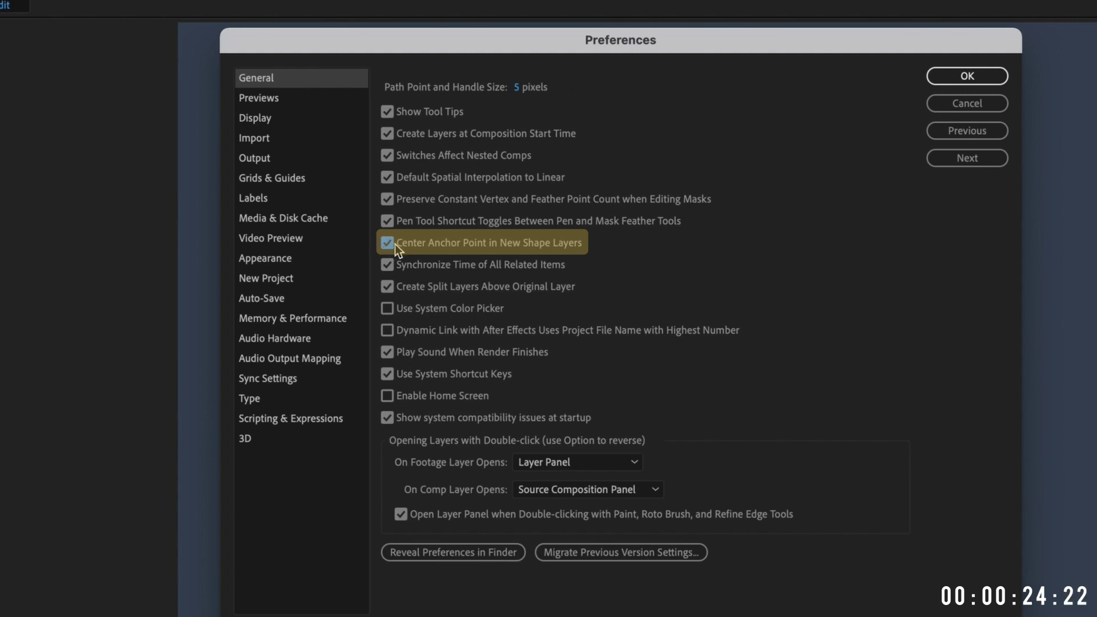
left_click(956, 75)
Step: Draw two rectangles on the shape layer and re-centre its anchor point between them
mouse_move(315, 177)
left_mouse_down()
mouse_move(770, 443)
mouse_move(525, 442)
left_mouse_up()
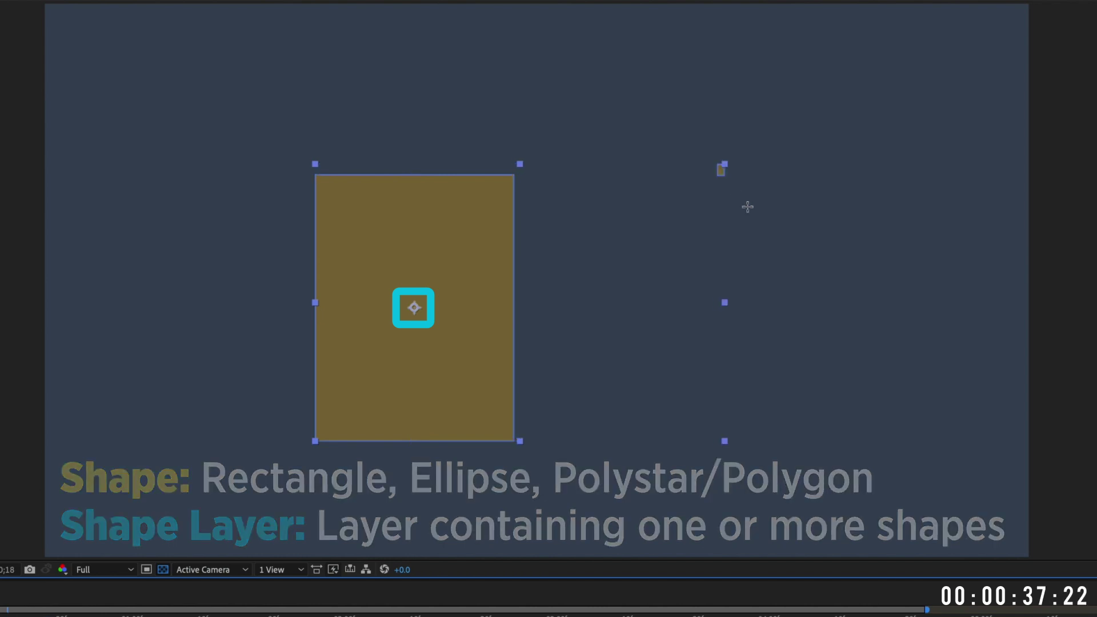
left_click_drag(718, 164, 977, 439)
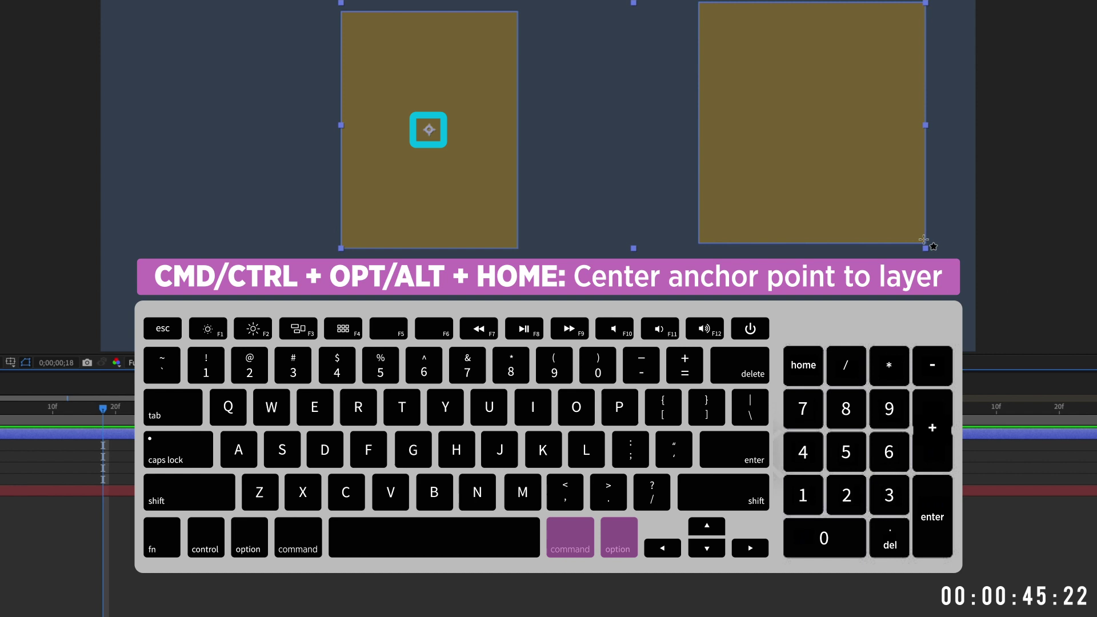
key("ctrl+alt+Home")
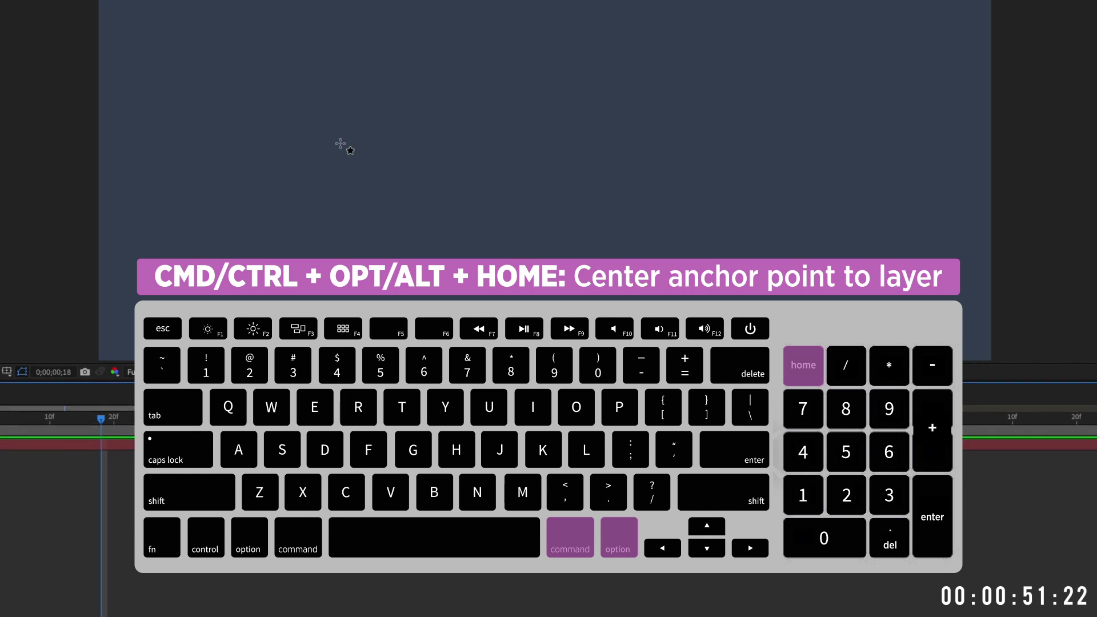
type("KNIGHT")
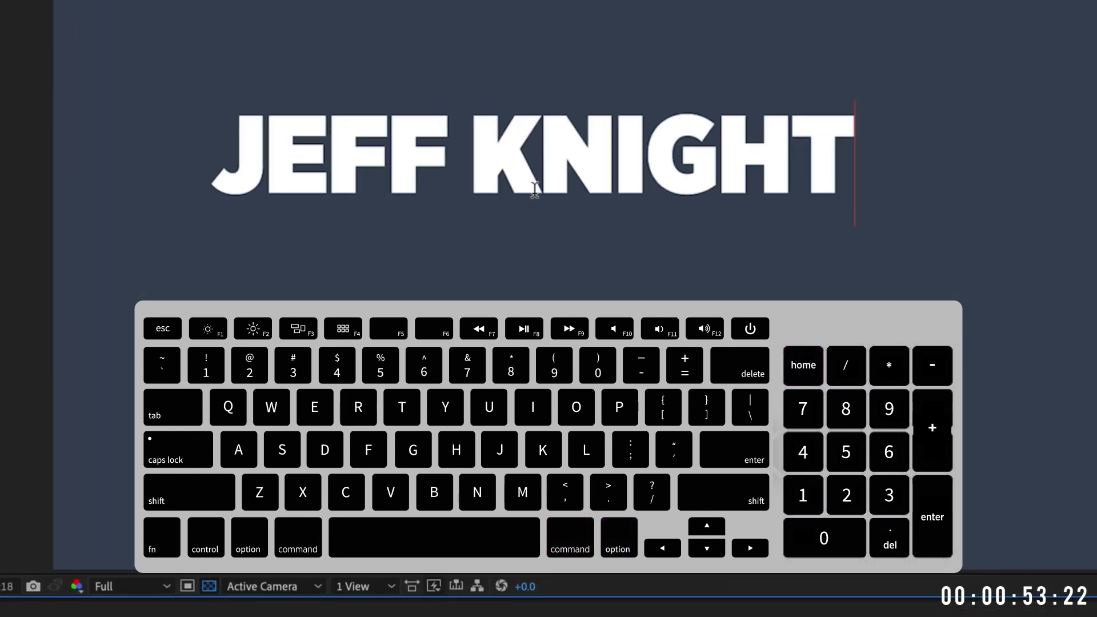
Step: Commit the JEFF KNIGHT text, centre its anchor point, and move it to the comp centre
left_click(534, 189)
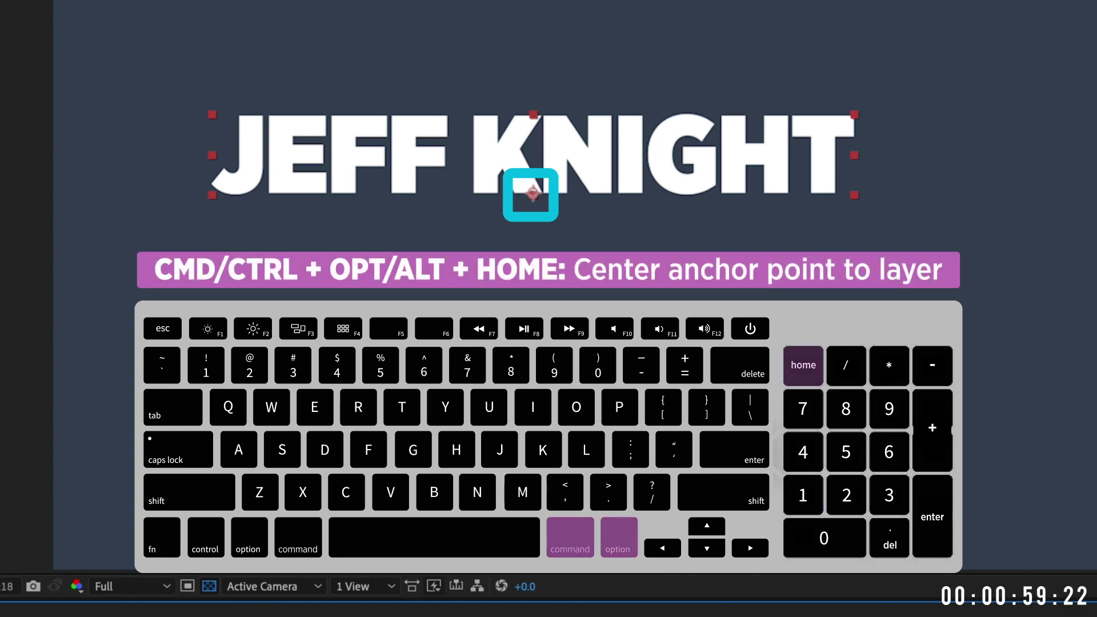
key("ctrl+alt+Home")
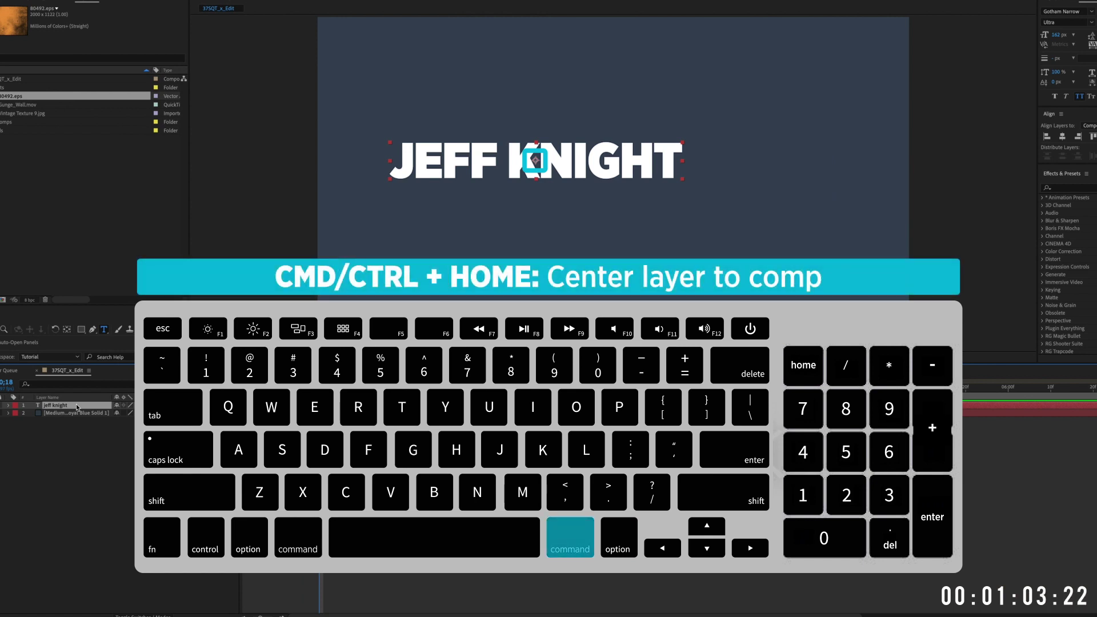
key("ctrl+Home")
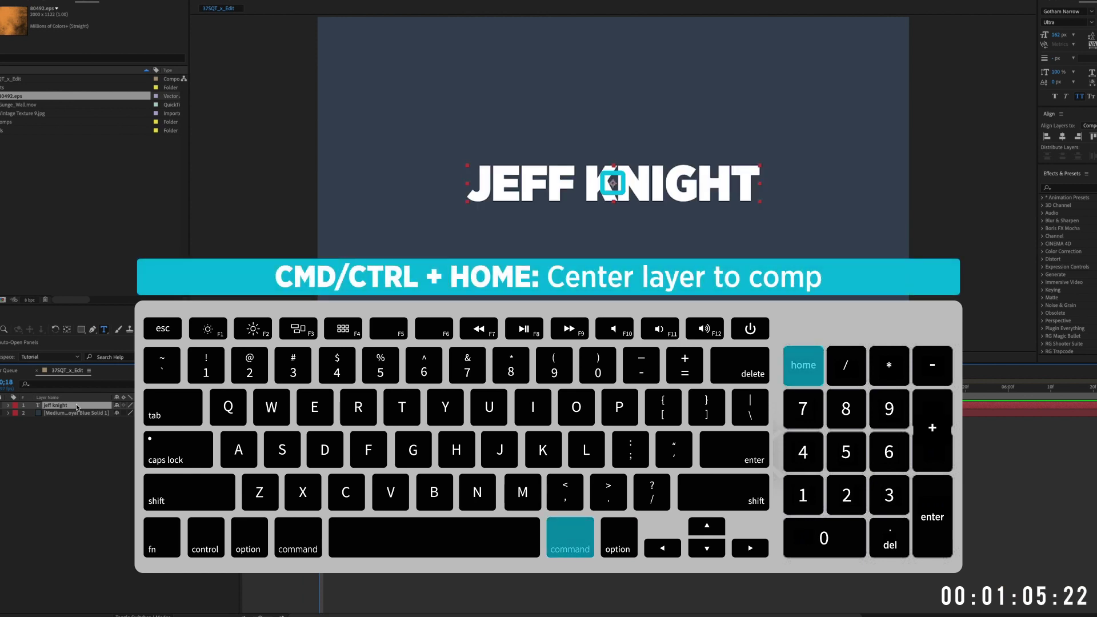
key("ctrl+alt+Home")
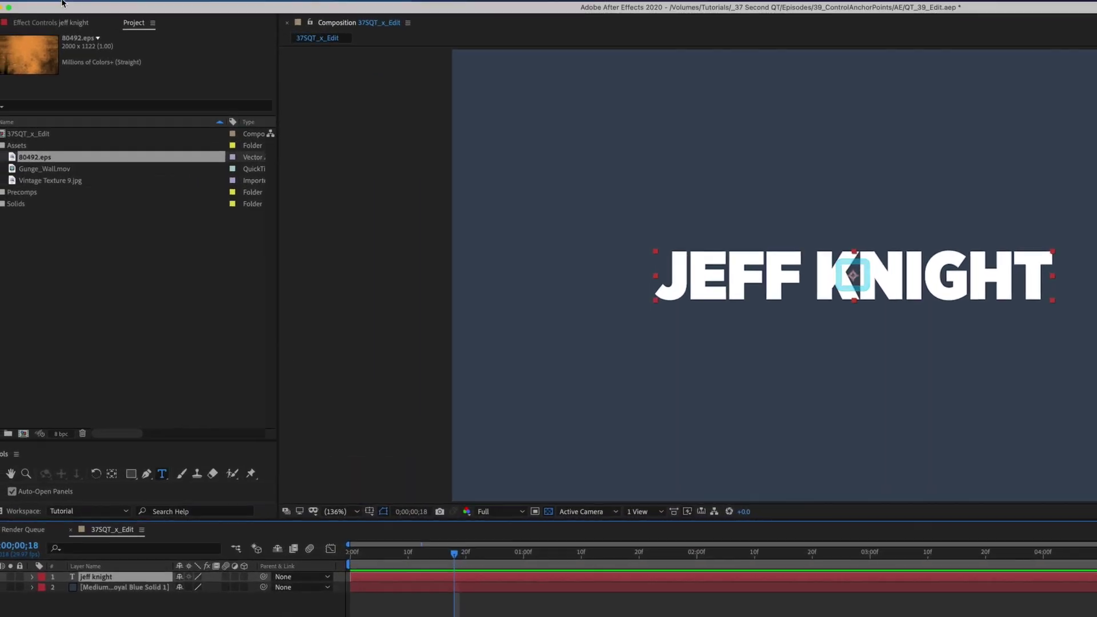
left_click(72, 11)
mouse_move(69, 60)
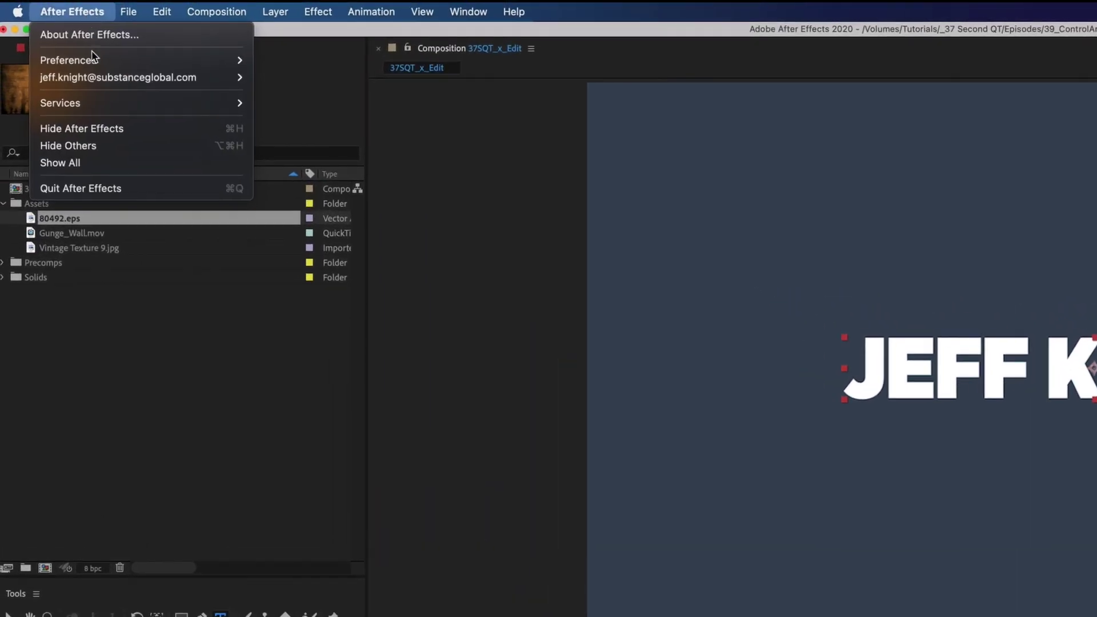
left_click(283, 61)
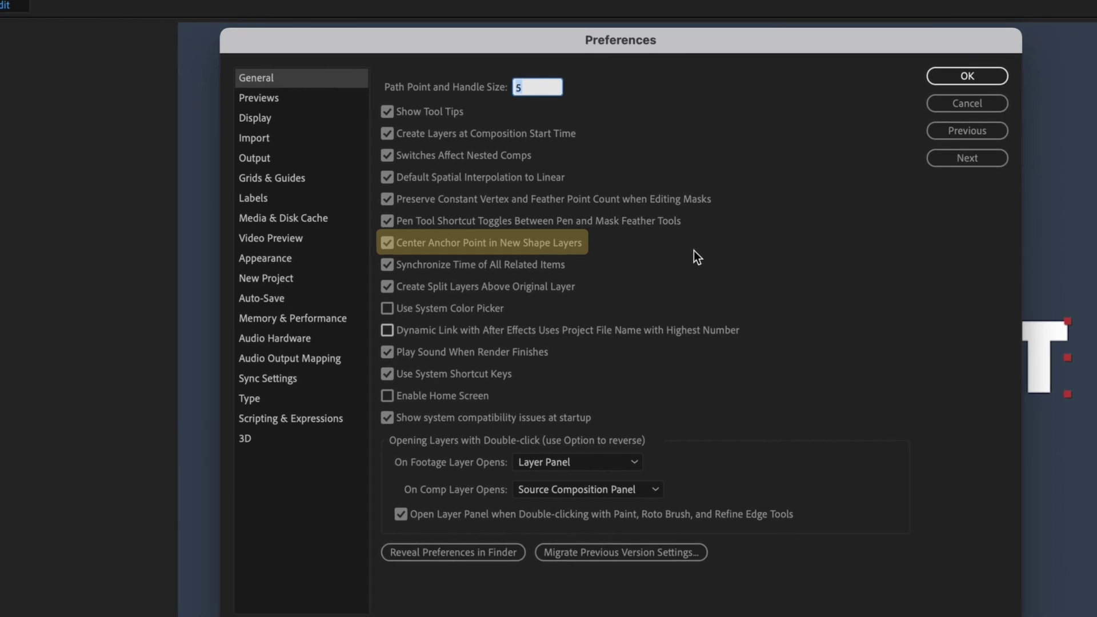
left_click(967, 76)
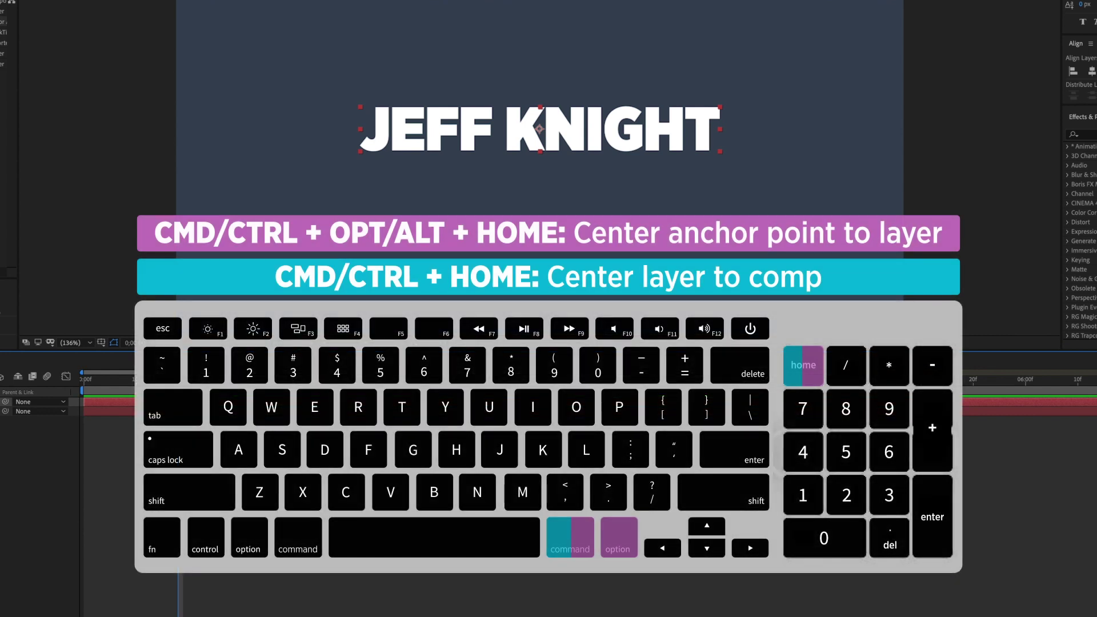